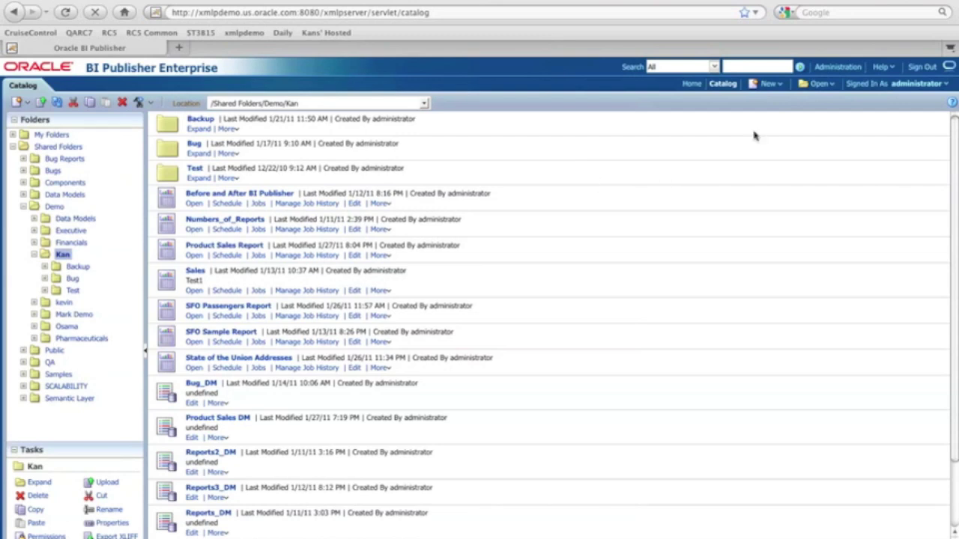
# Create a new data model and add a Microsoft Excel File data set.
pyautogui.click(774, 85)
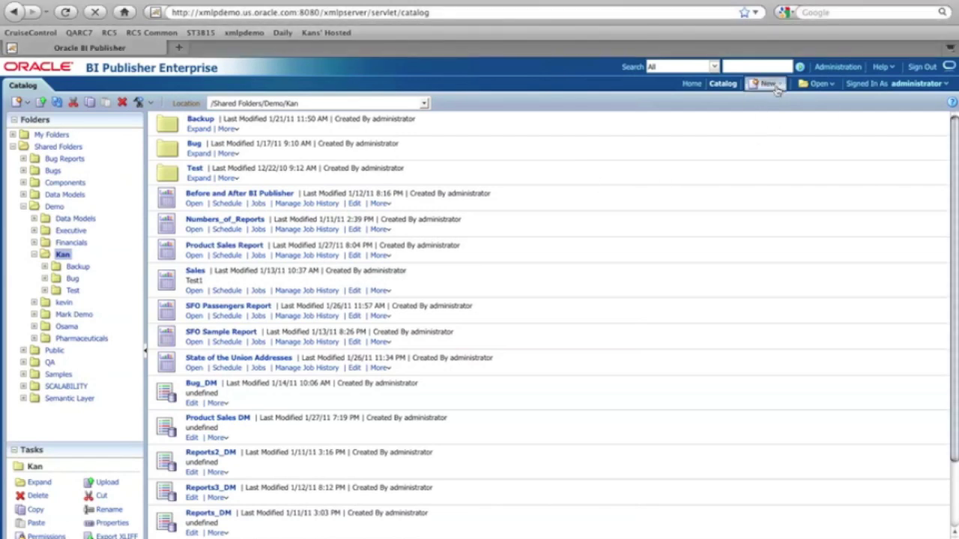
pyautogui.click(783, 130)
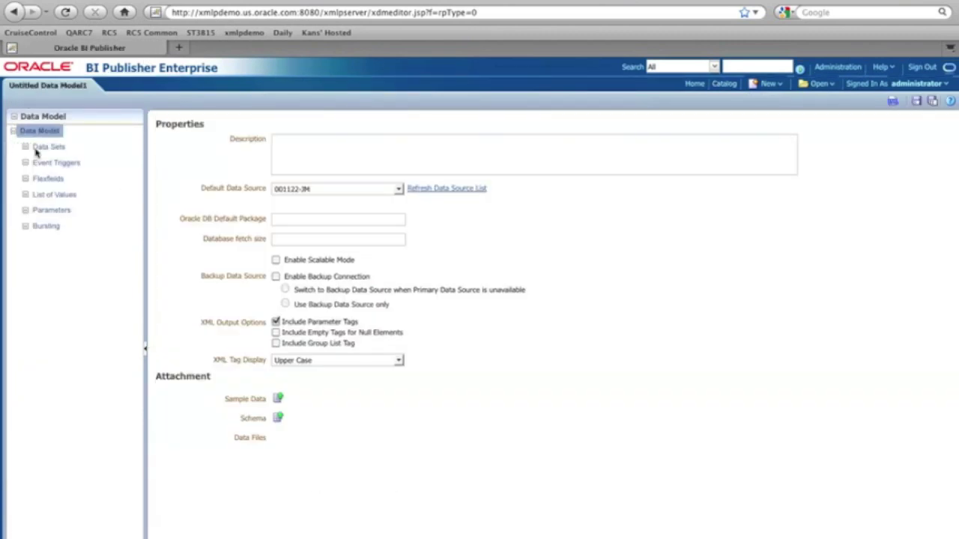
pyautogui.click(47, 148)
pyautogui.click(179, 145)
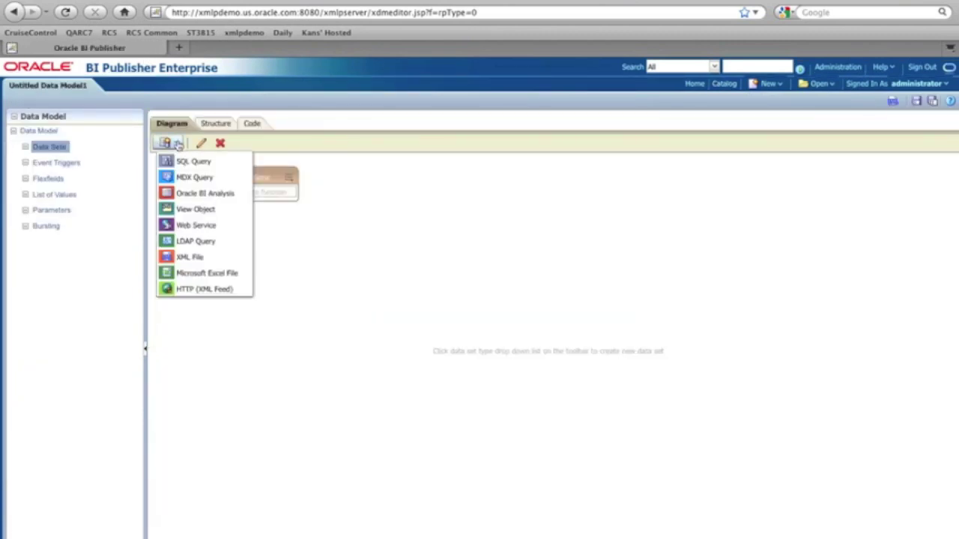
pyautogui.click(207, 274)
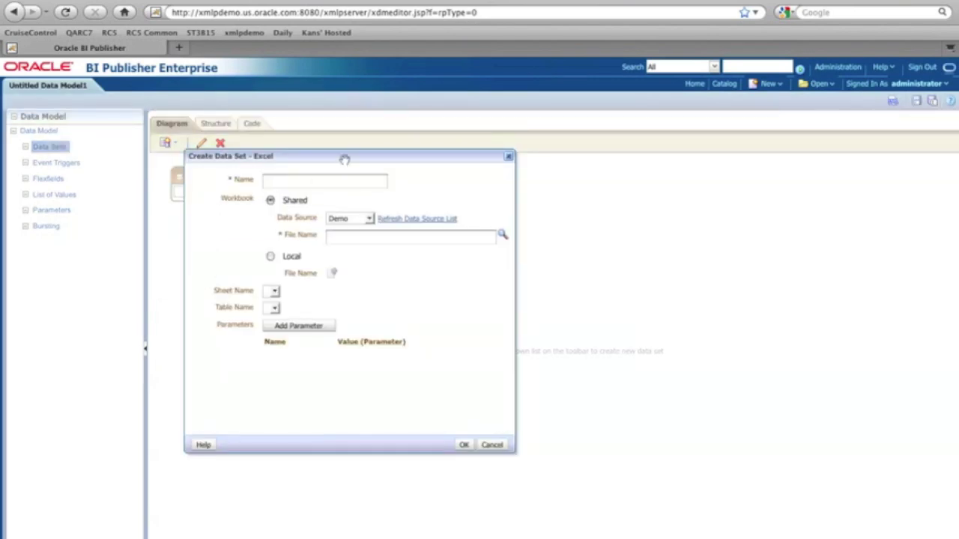
# Upload the local workbook SFO_Passenger_Data_July_2005_to_September_2010.xls as the data set source.
pyautogui.click(271, 257)
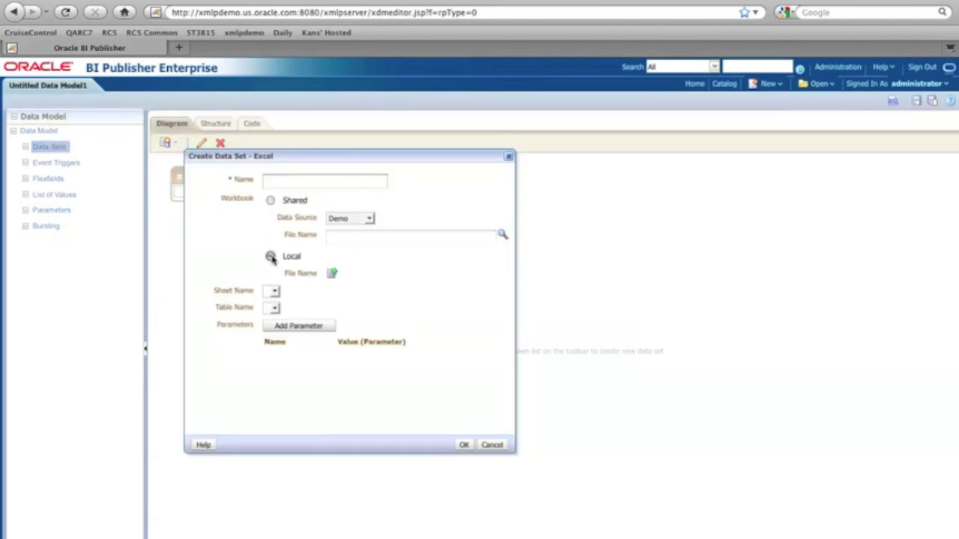
pyautogui.click(333, 273)
pyautogui.click(483, 274)
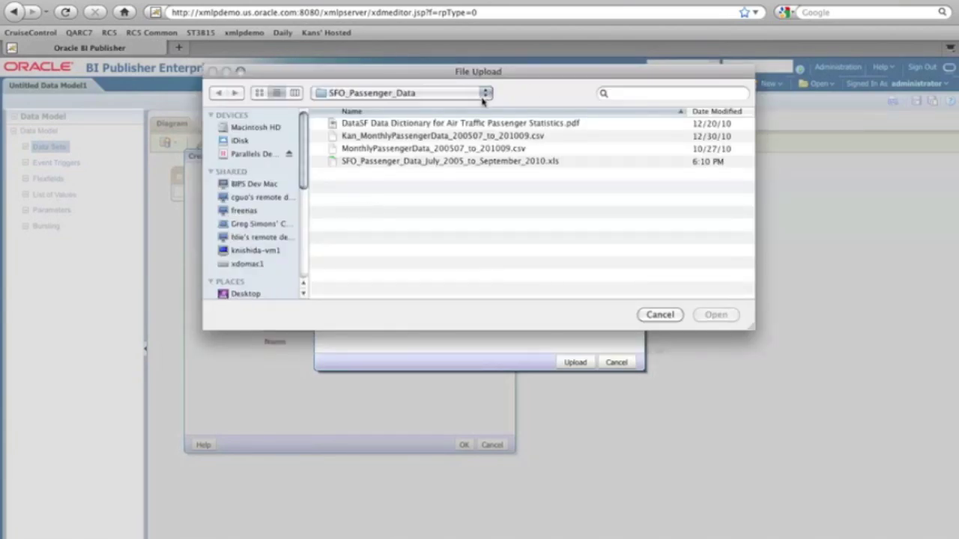
pyautogui.click(439, 164)
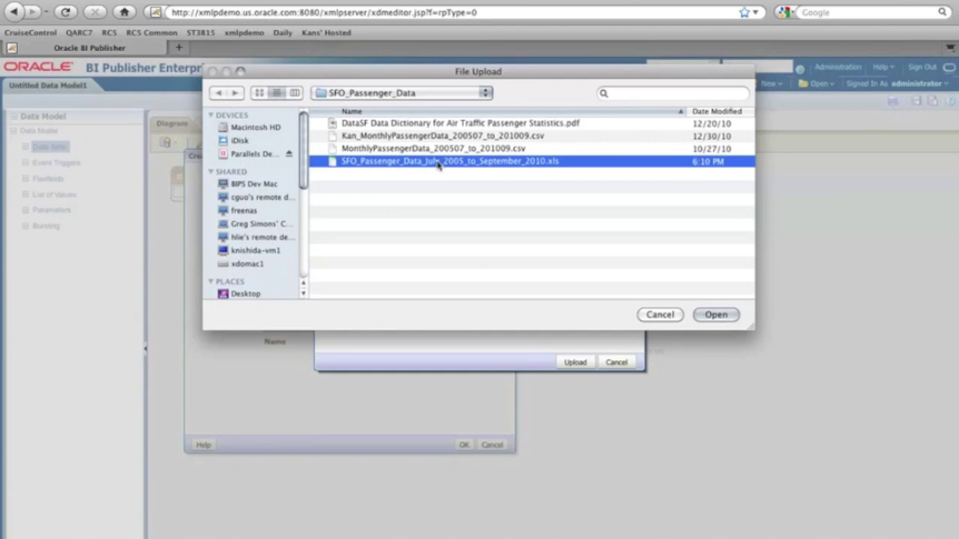
pyautogui.click(717, 316)
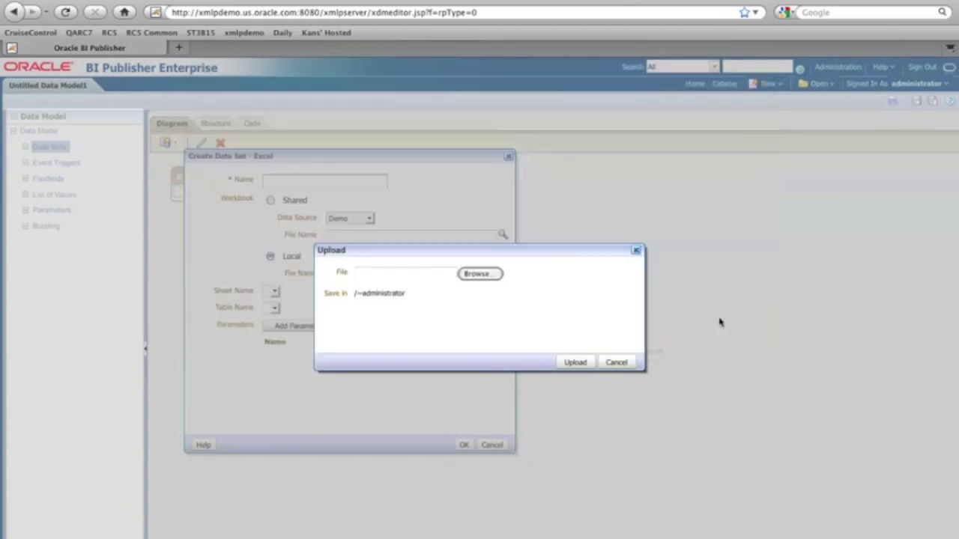
pyautogui.click(582, 363)
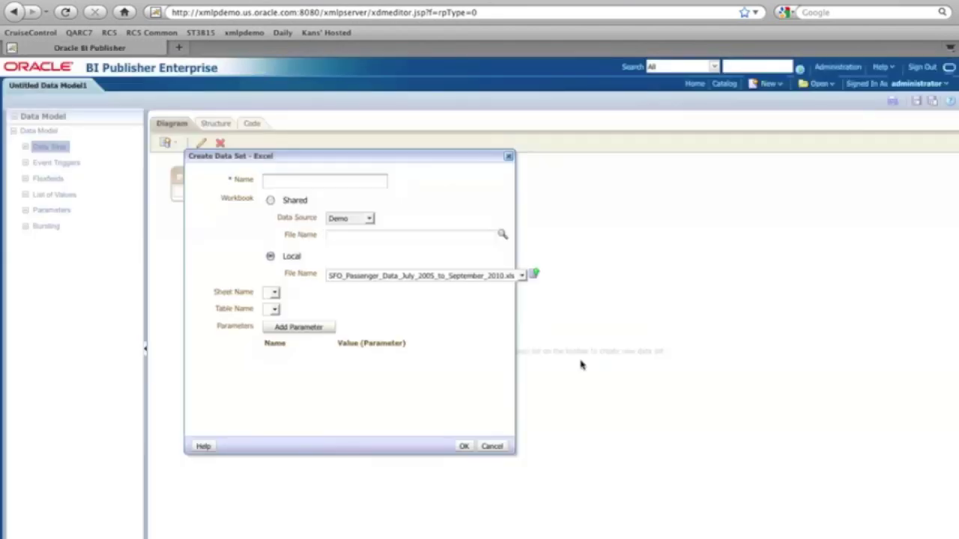
# Name the data set SFO and build it from the Raw Passenger Data sheet.
pyautogui.click(349, 182)
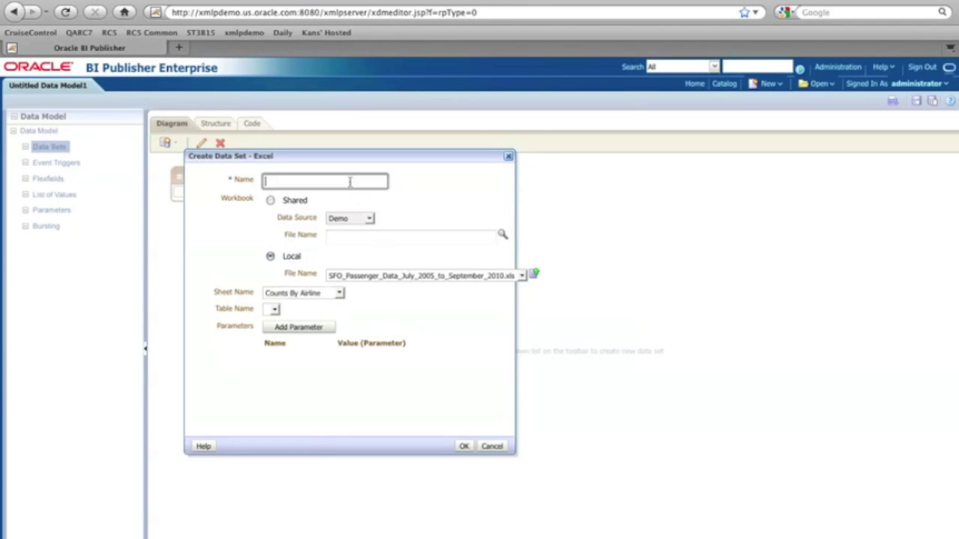
pyautogui.write('SFO')
pyautogui.click(339, 293)
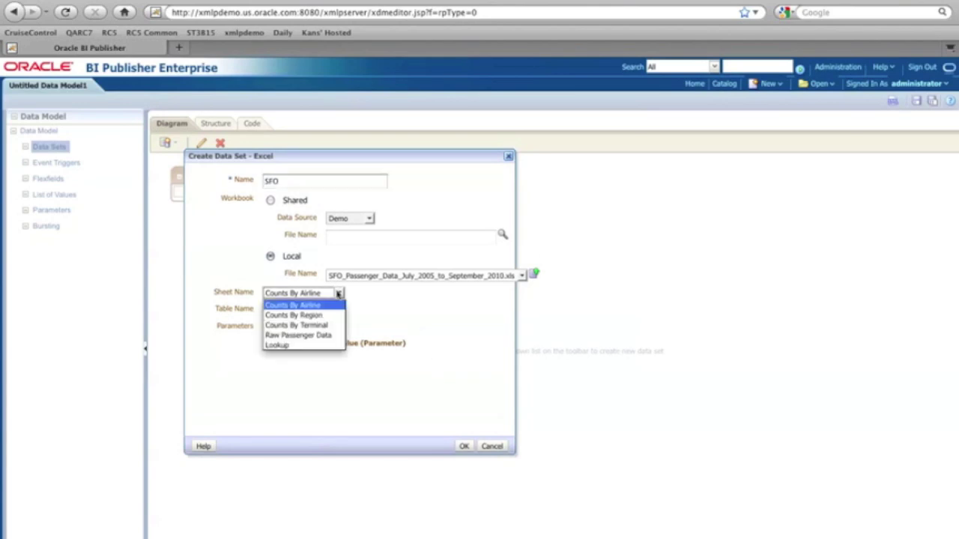
pyautogui.click(329, 336)
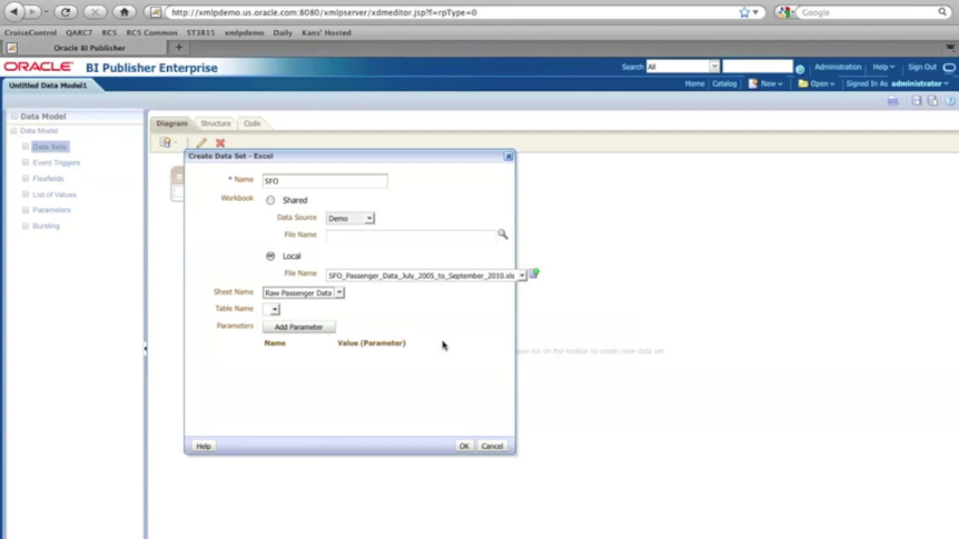
pyautogui.click(464, 446)
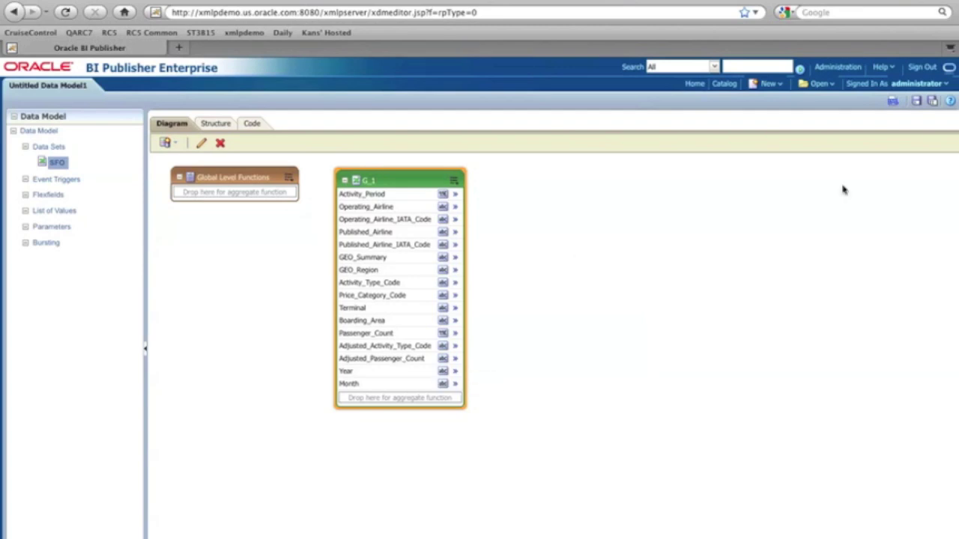
# Store the data model in the Kan folder under the name SFO_Excel_DM.
pyautogui.click(917, 103)
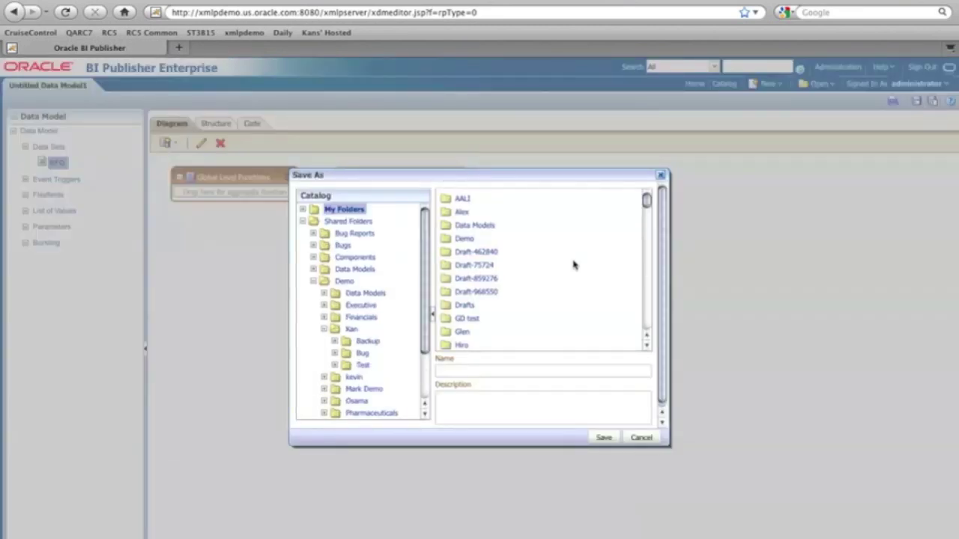
pyautogui.click(352, 330)
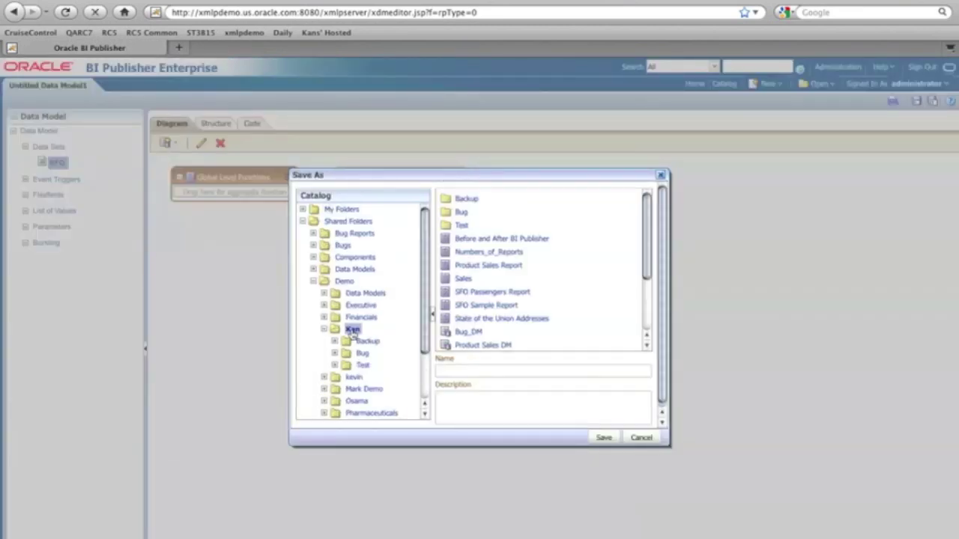
pyautogui.click(479, 372)
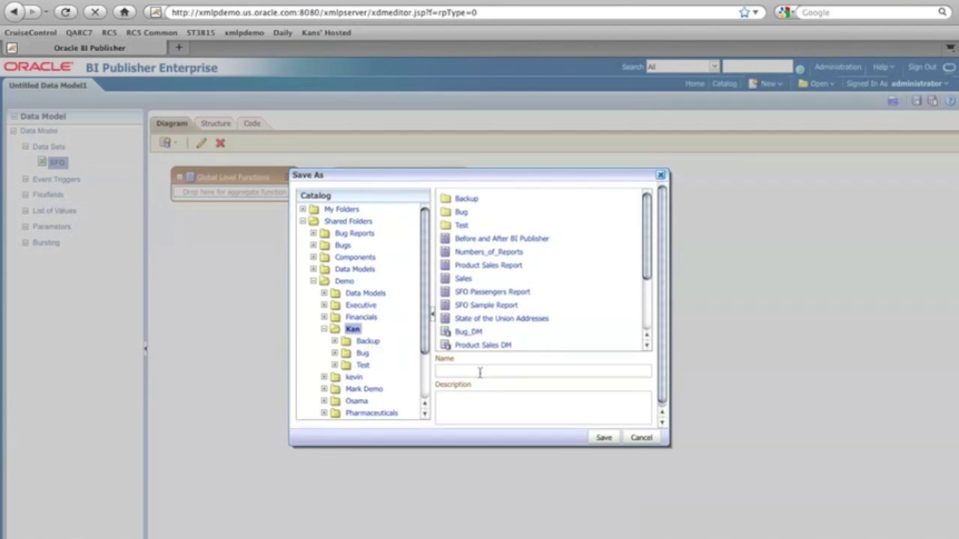
pyautogui.write('SFO_Excel_DM')
pyautogui.click(604, 438)
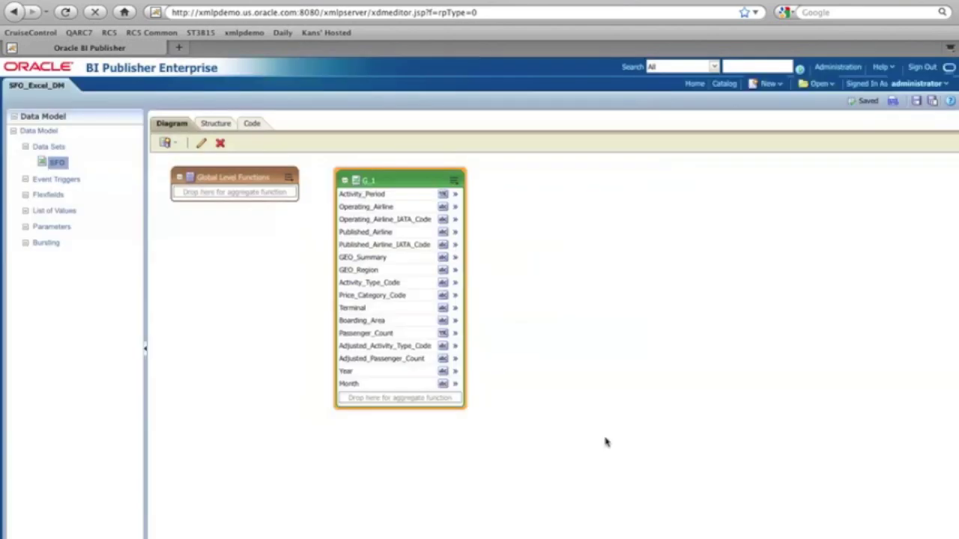
# Generate 5 rows of XML preview, save them as sample data, and save the model.
pyautogui.click(894, 103)
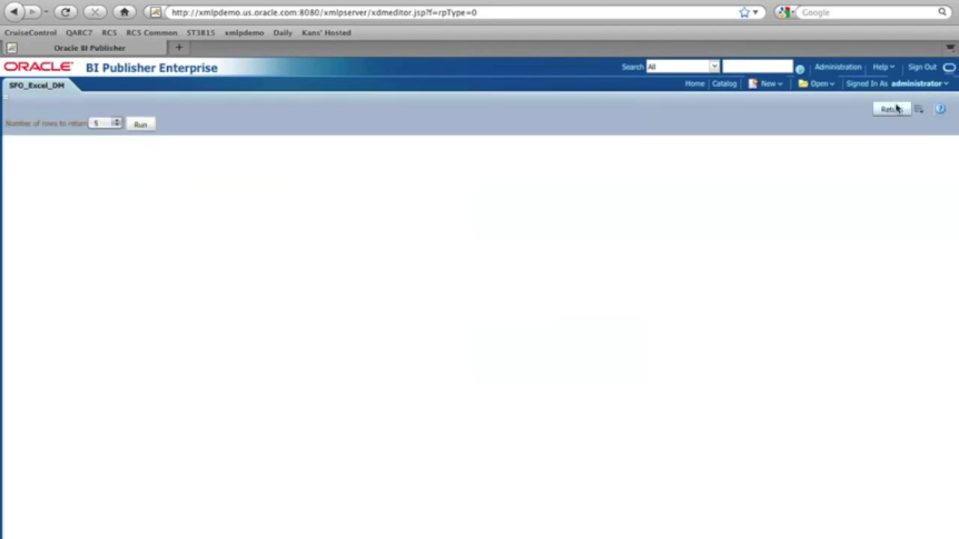
pyautogui.click(141, 125)
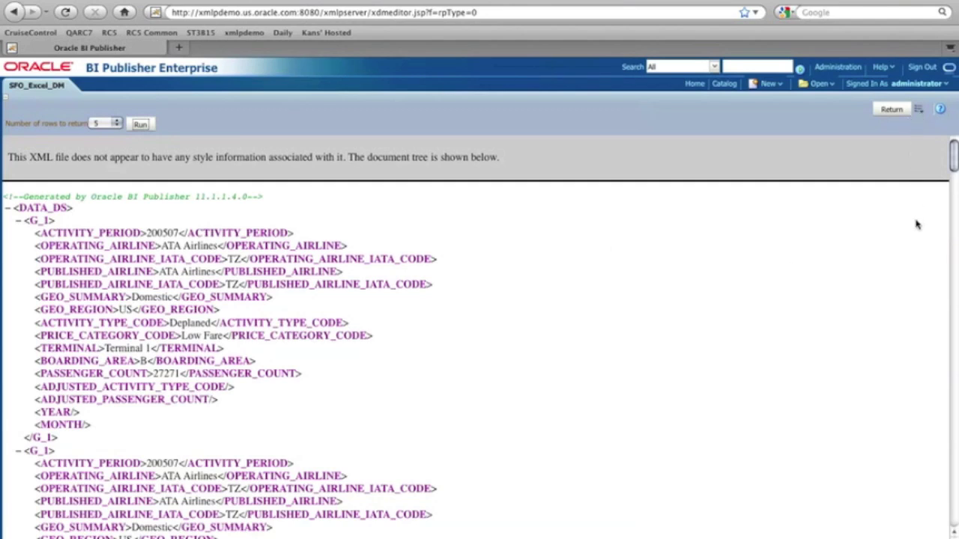
pyautogui.click(920, 110)
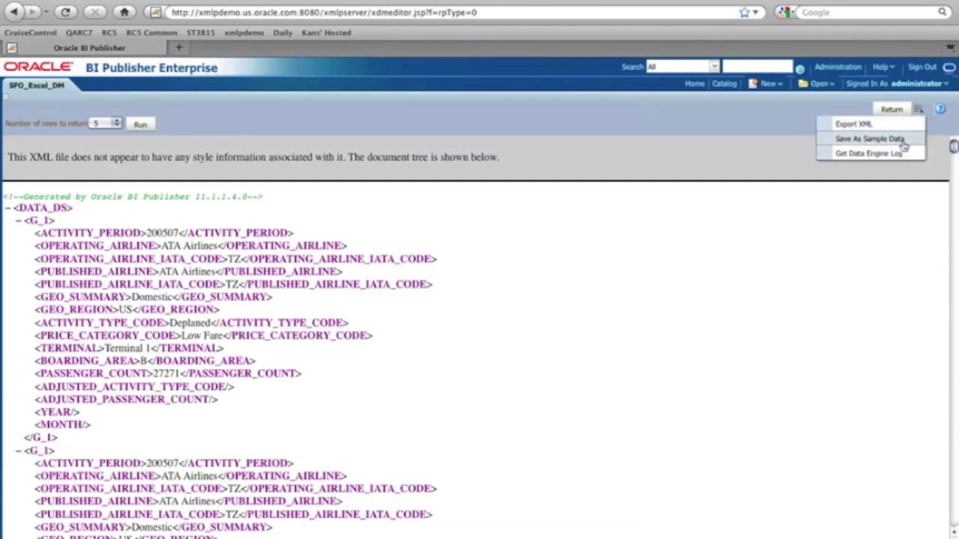
pyautogui.click(904, 140)
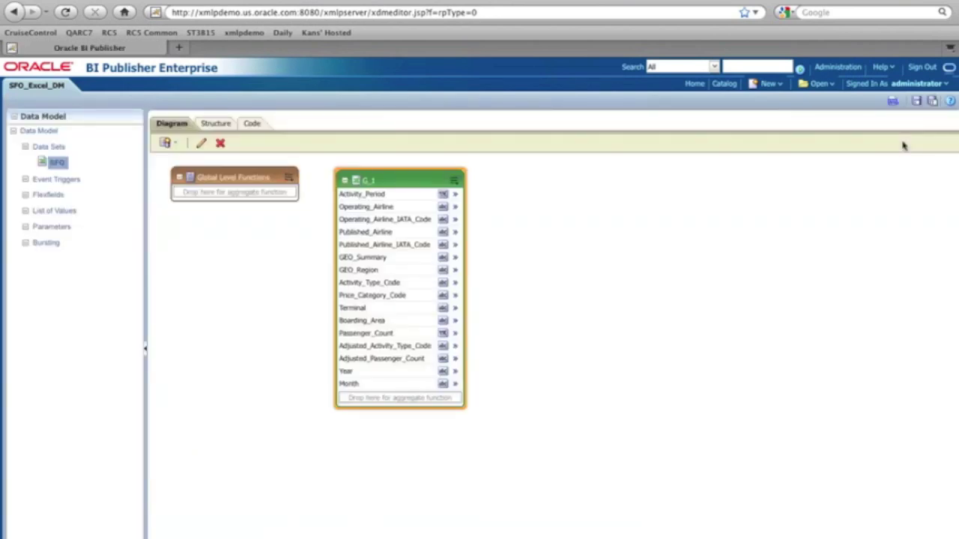
pyautogui.click(917, 101)
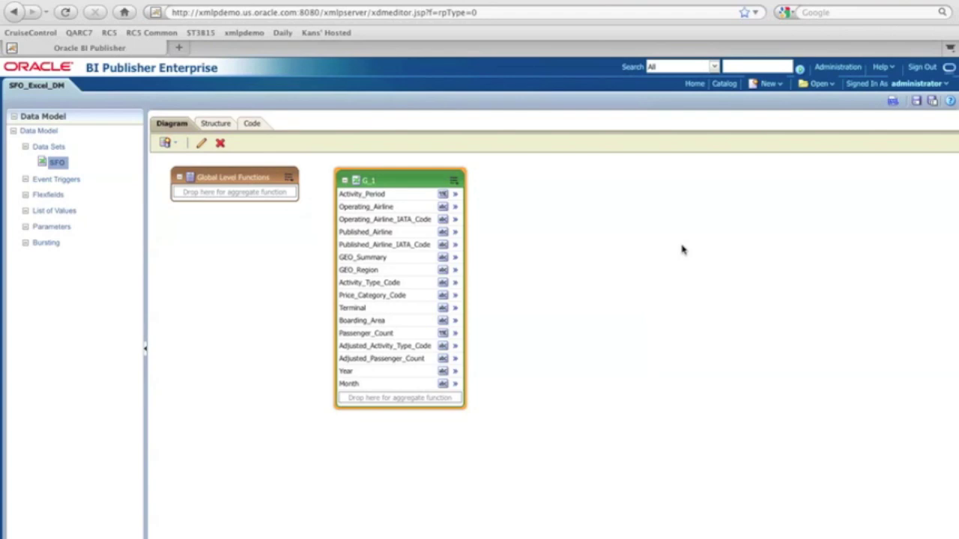
# Create a new report on SFO_Excel_DM using the Chart and Table layout template.
pyautogui.click(769, 85)
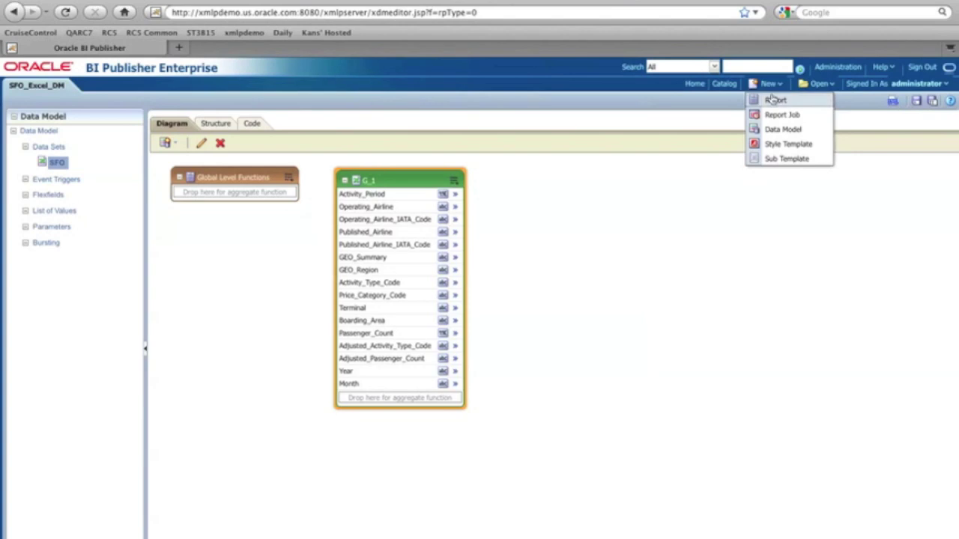
pyautogui.click(769, 97)
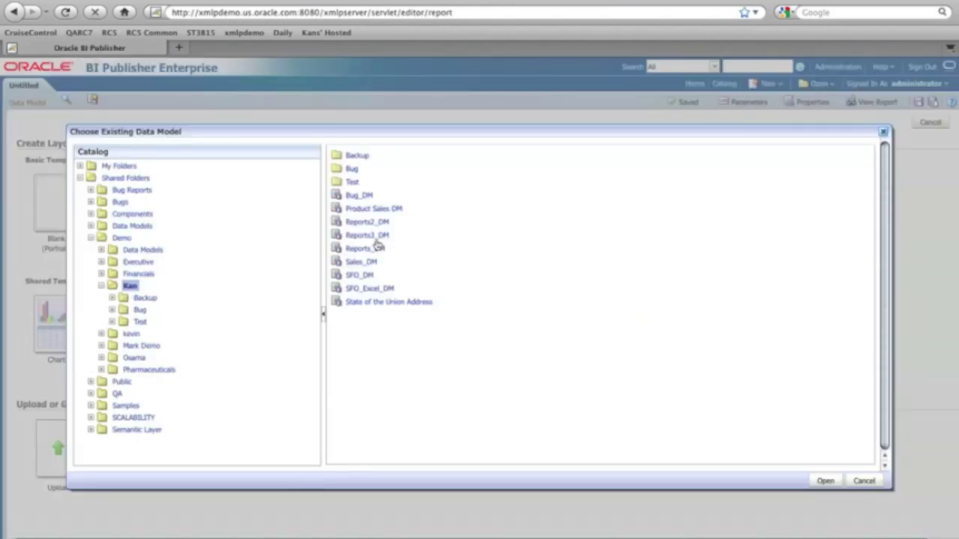
pyautogui.click(367, 290)
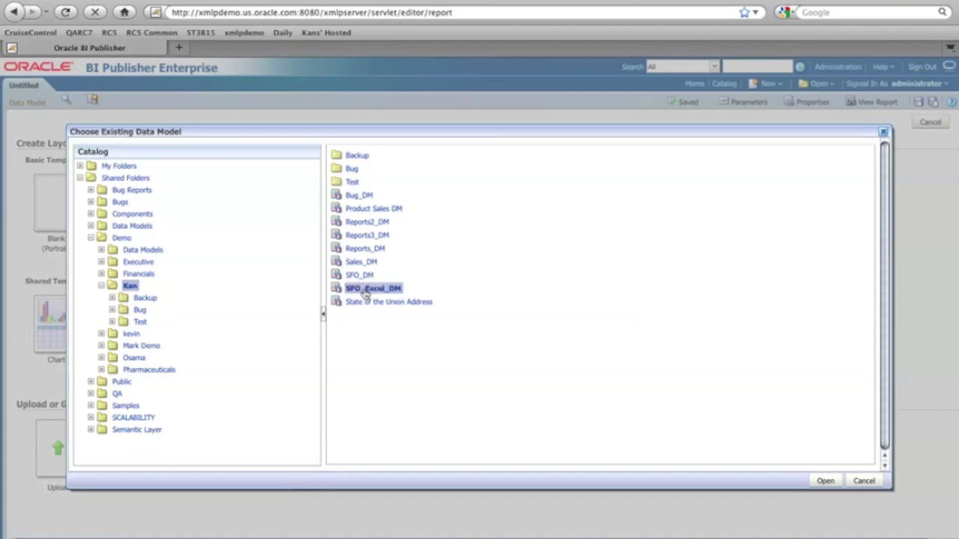
pyautogui.click(827, 482)
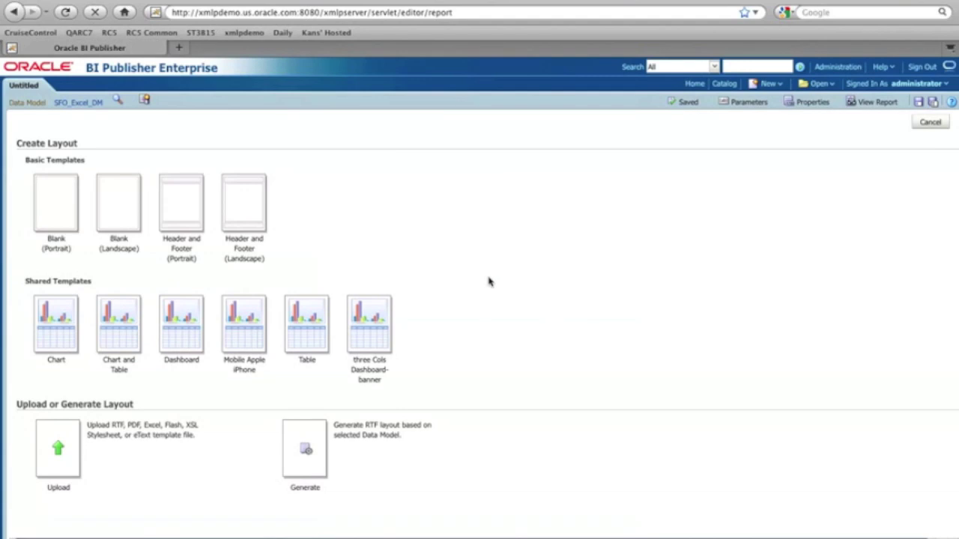
pyautogui.click(121, 337)
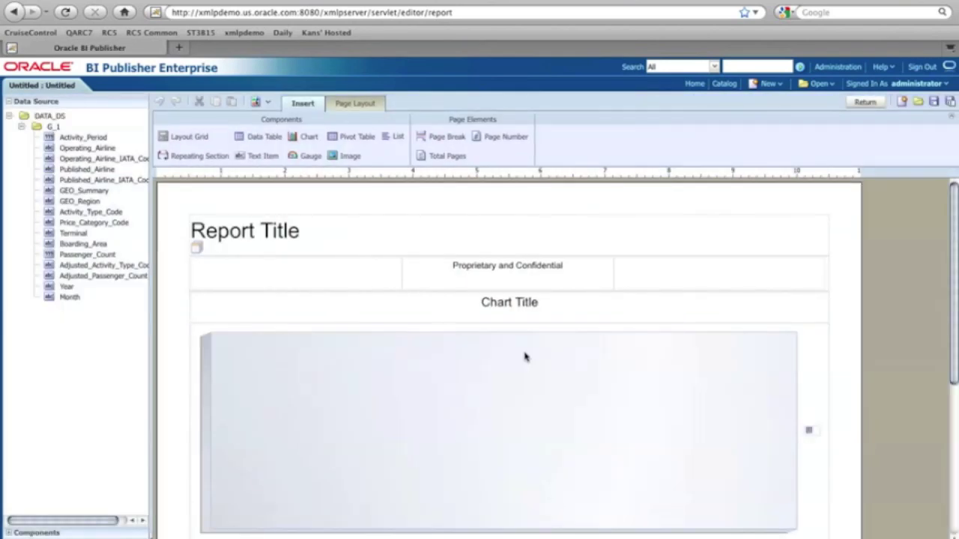
# Plot Passenger_Count by GEO_Region in the chart and switch off its 3D effect.
pyautogui.scroll(-2, 524, 358)
pyautogui.click(371, 347)
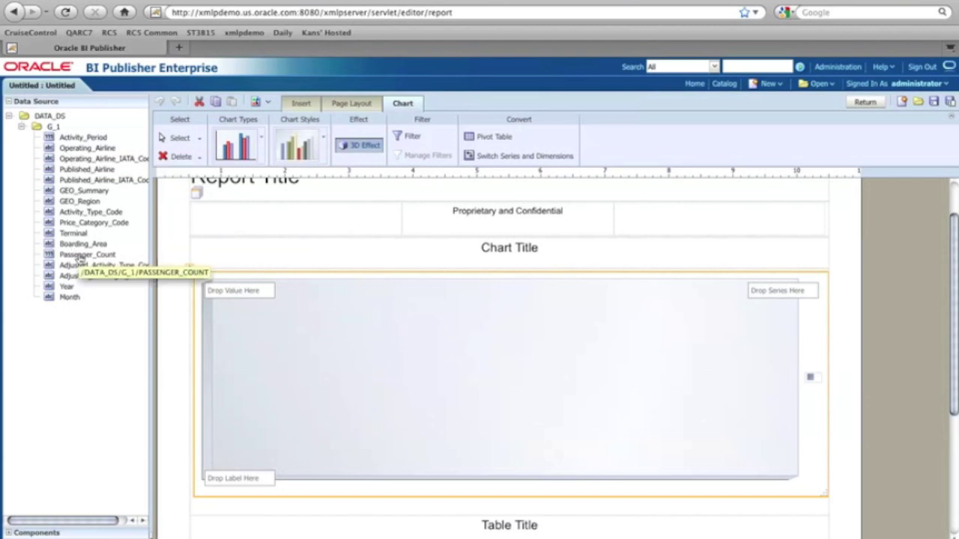
pyautogui.moveTo(80, 259); pyautogui.dragTo(189, 298)
pyautogui.moveTo(232, 299); pyautogui.dragTo(234, 296)
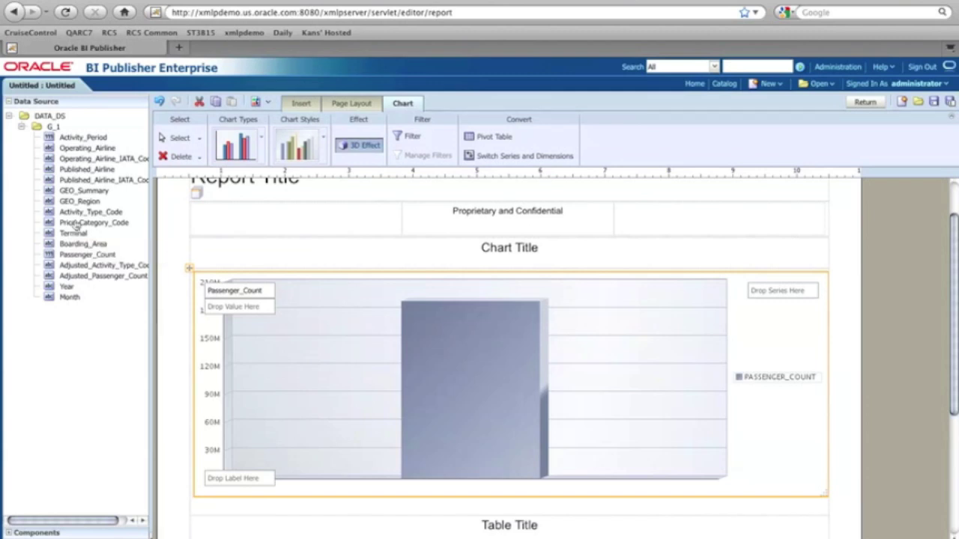
pyautogui.moveTo(75, 204); pyautogui.dragTo(247, 479)
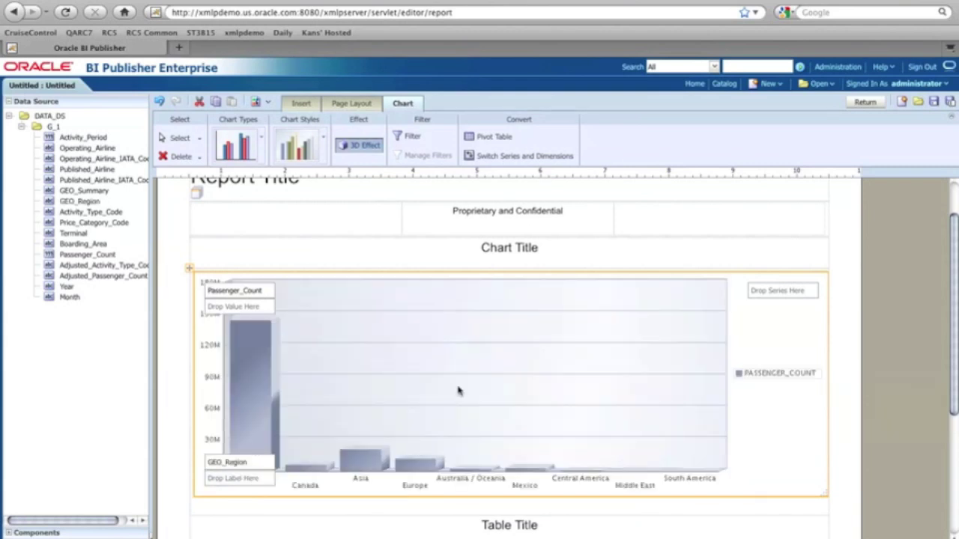
pyautogui.click(367, 147)
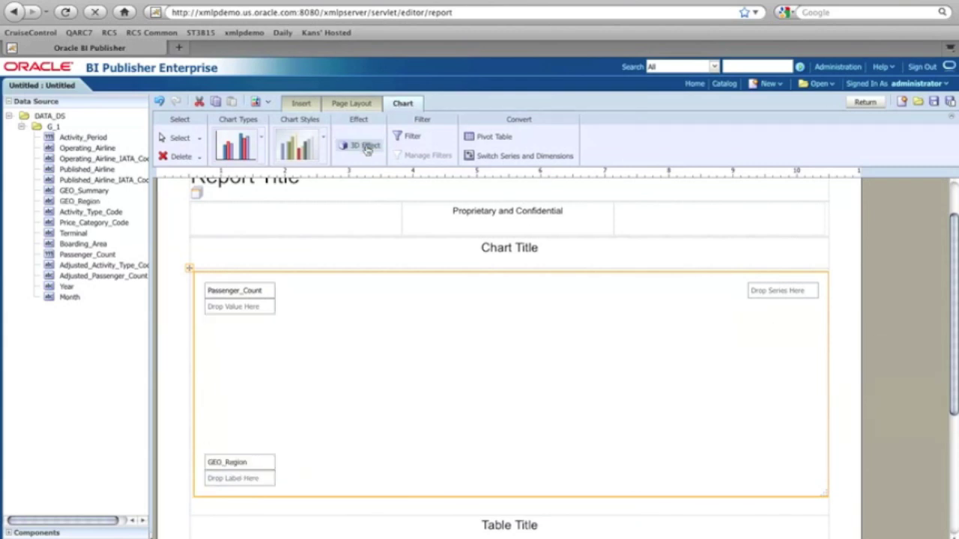
# Add GEO_Region, GEO_Summary and Passenger_Count columns to the table below the chart.
pyautogui.scroll(-5, 835, 359)
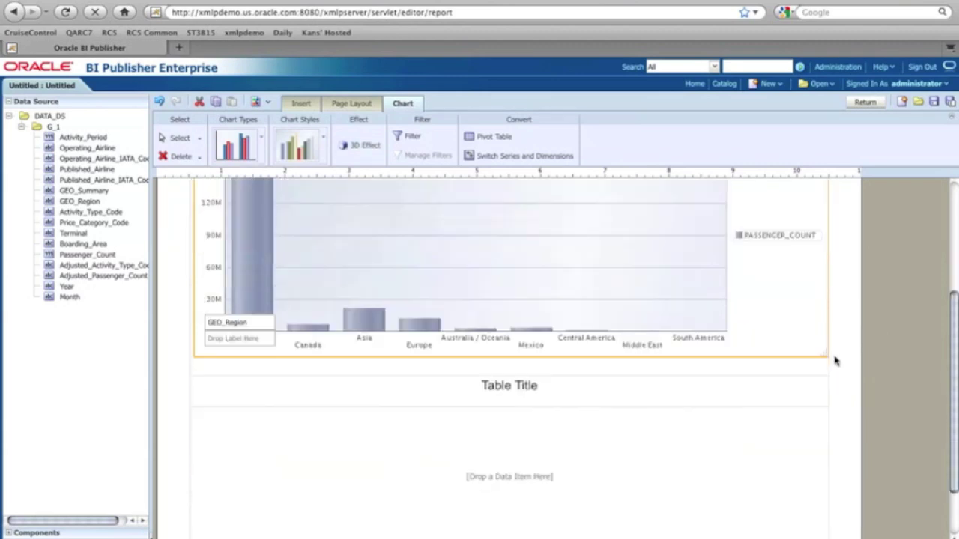
pyautogui.click(413, 335)
pyautogui.click(412, 357)
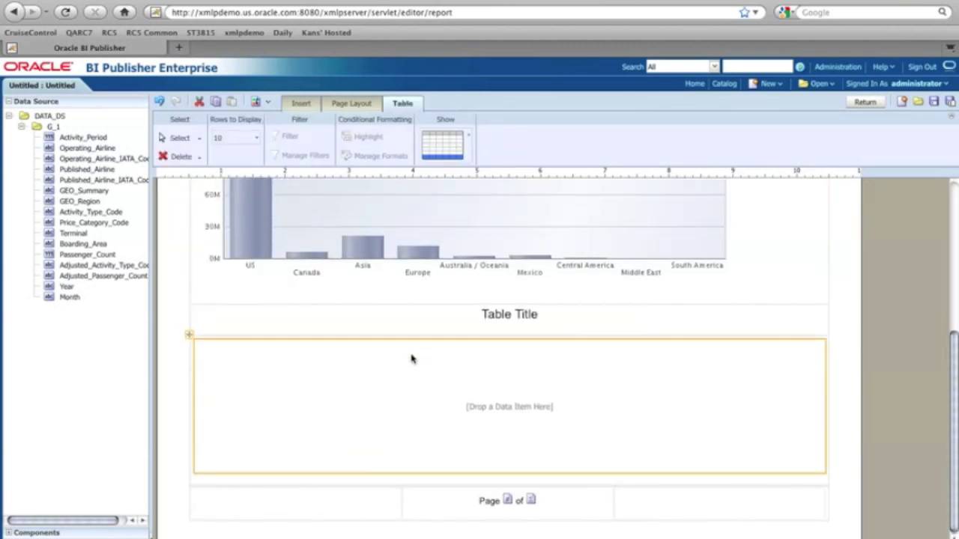
pyautogui.moveTo(73, 206); pyautogui.dragTo(230, 362)
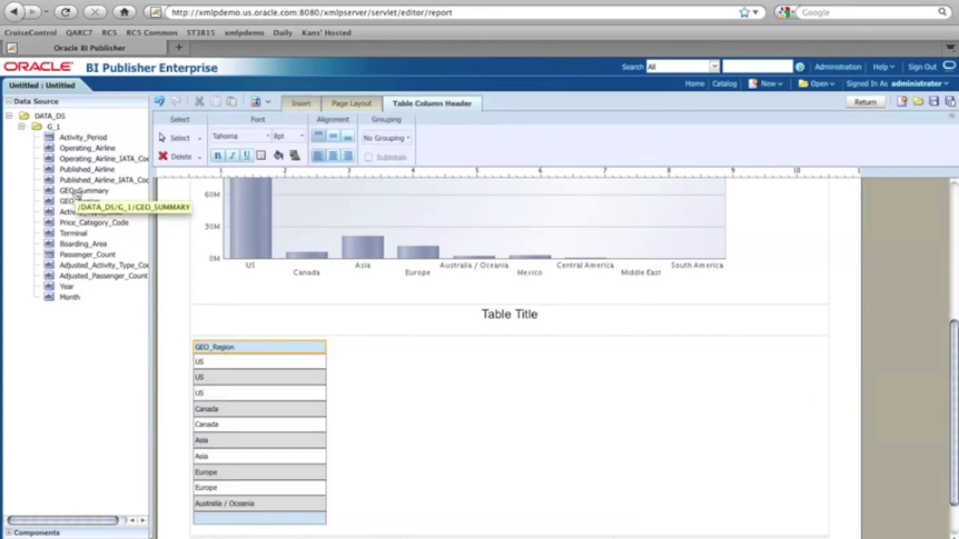
pyautogui.moveTo(81, 191); pyautogui.dragTo(335, 381)
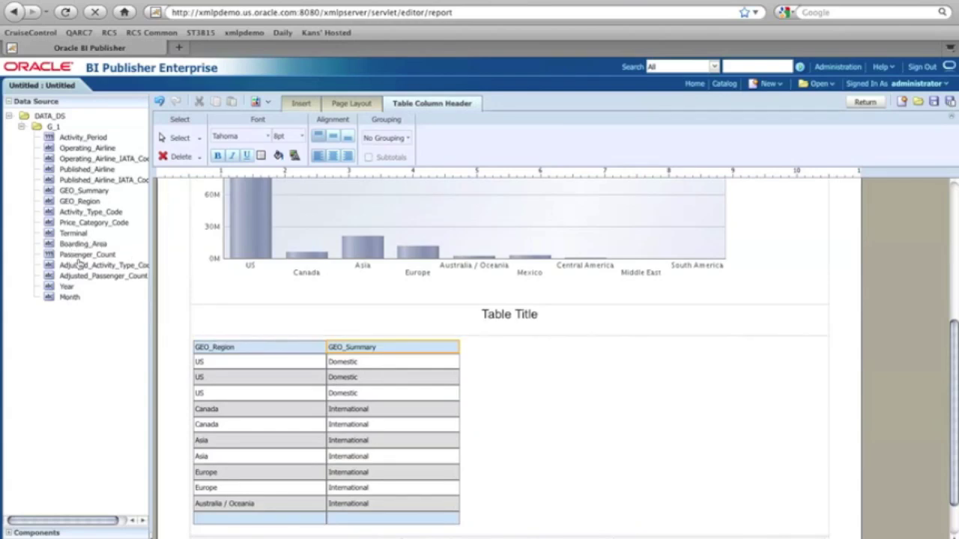
pyautogui.moveTo(77, 253); pyautogui.dragTo(460, 377)
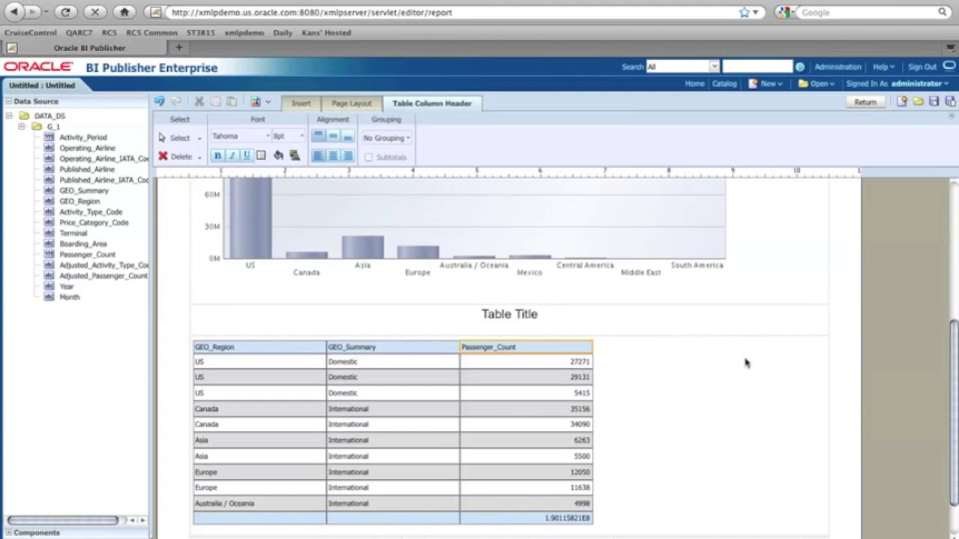
pyautogui.scroll(5, 746, 362)
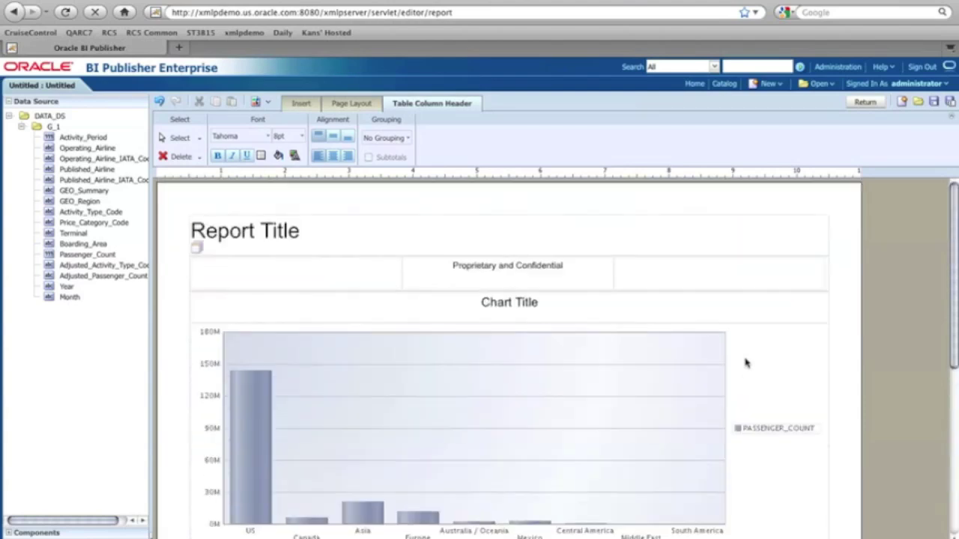
# Save the layout as Default and leave the layout editor.
pyautogui.click(935, 103)
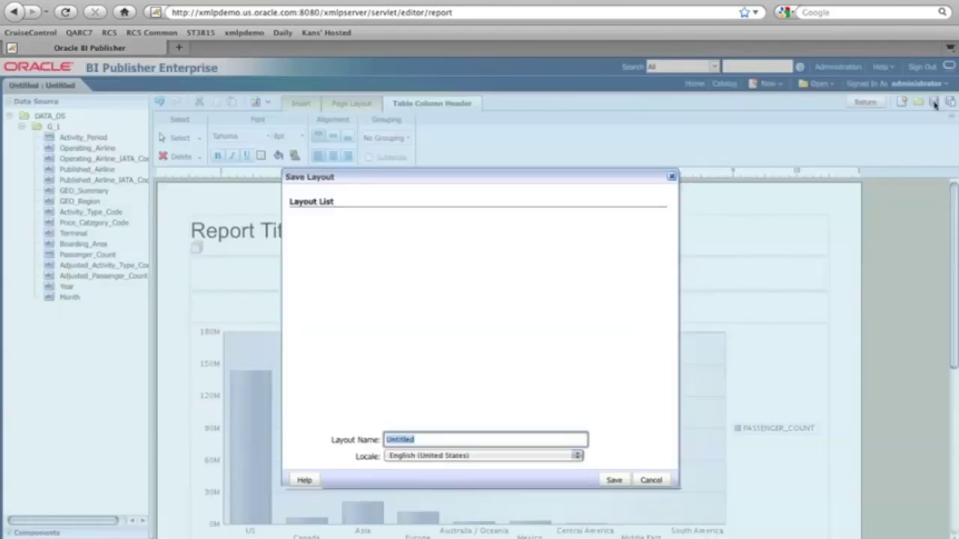
pyautogui.write('Default')
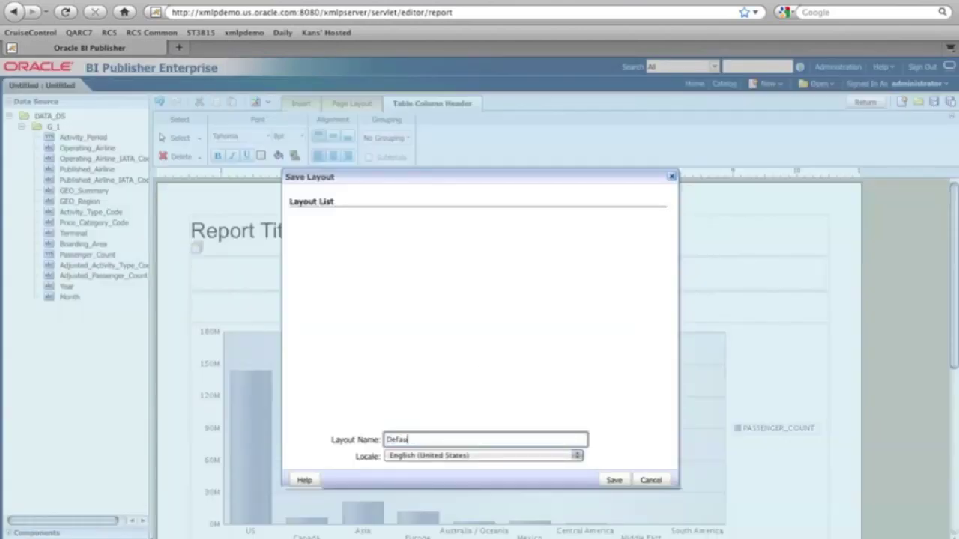
pyautogui.click(614, 480)
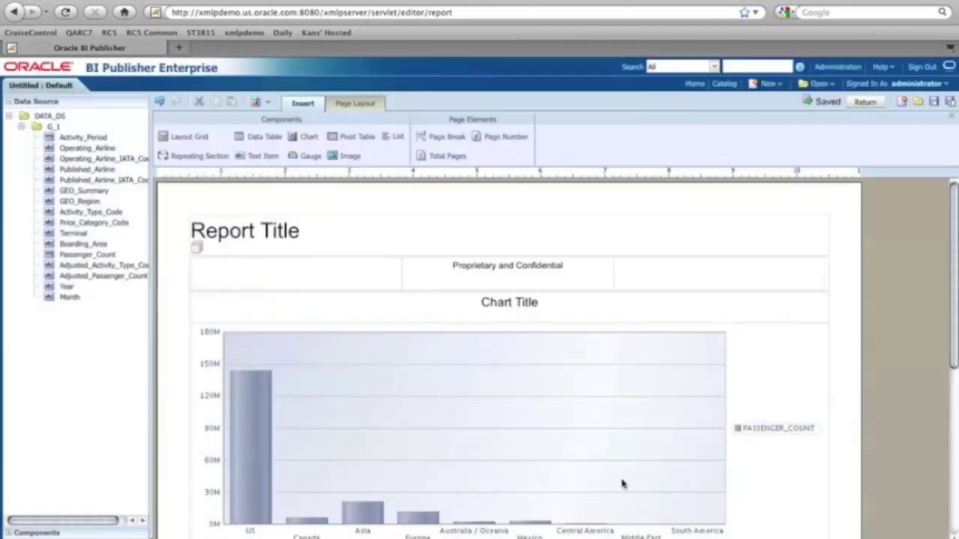
pyautogui.click(877, 104)
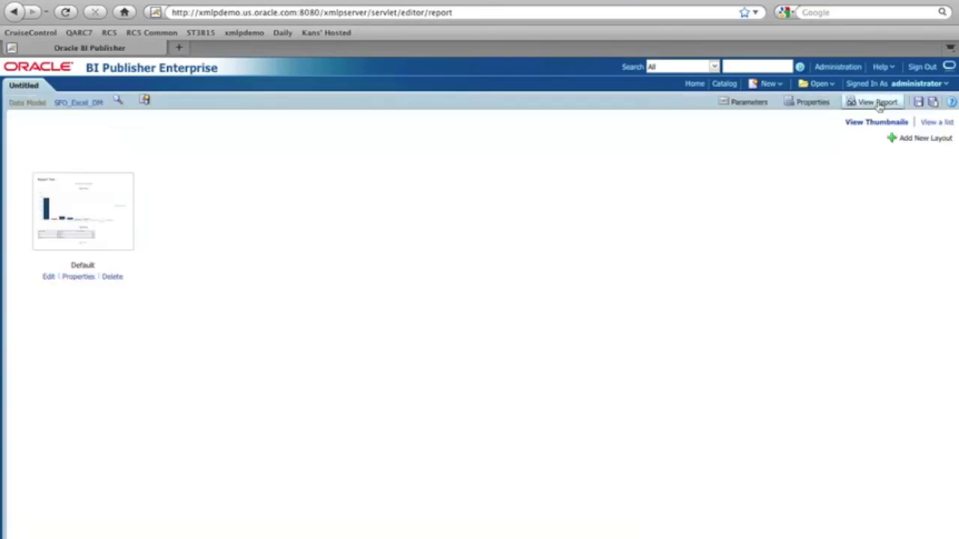
# Save the report as SFO Excel Report in the Kan folder and view it.
pyautogui.click(917, 103)
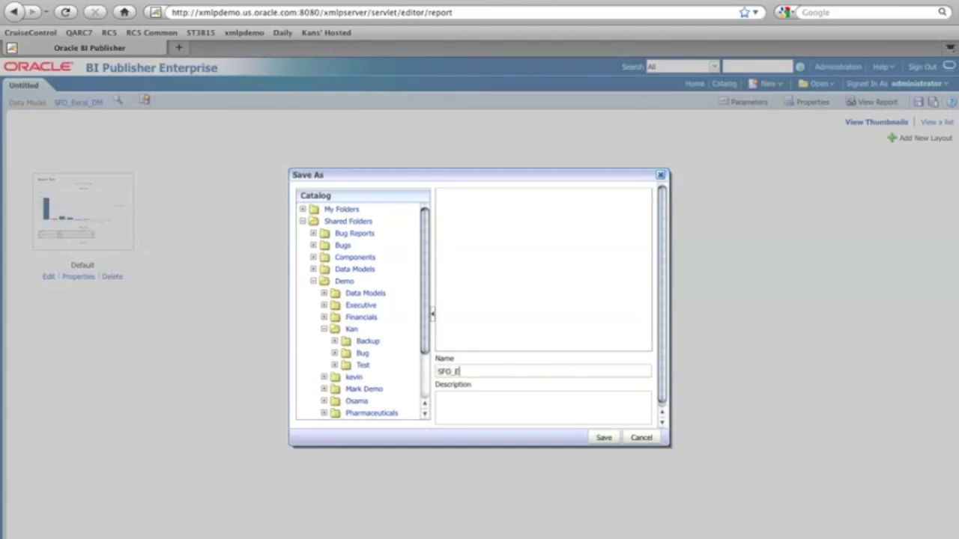
pyautogui.write('SFO Excel Reeport')
pyautogui.click(590, 440)
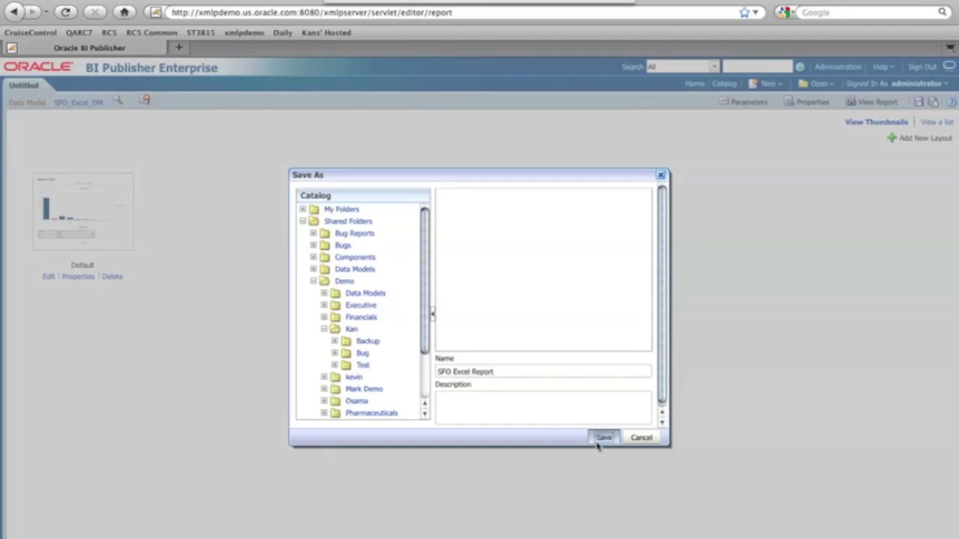
pyautogui.click(596, 67)
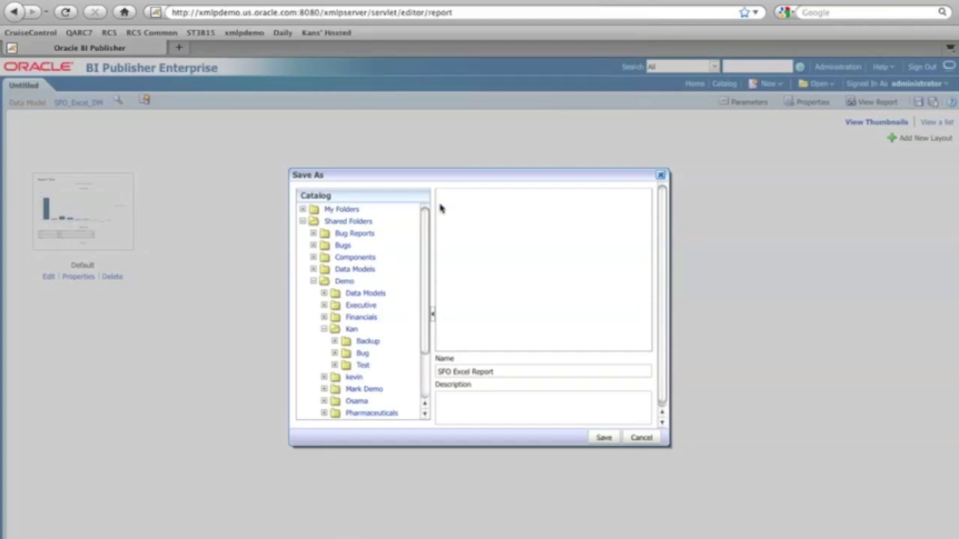
pyautogui.click(353, 331)
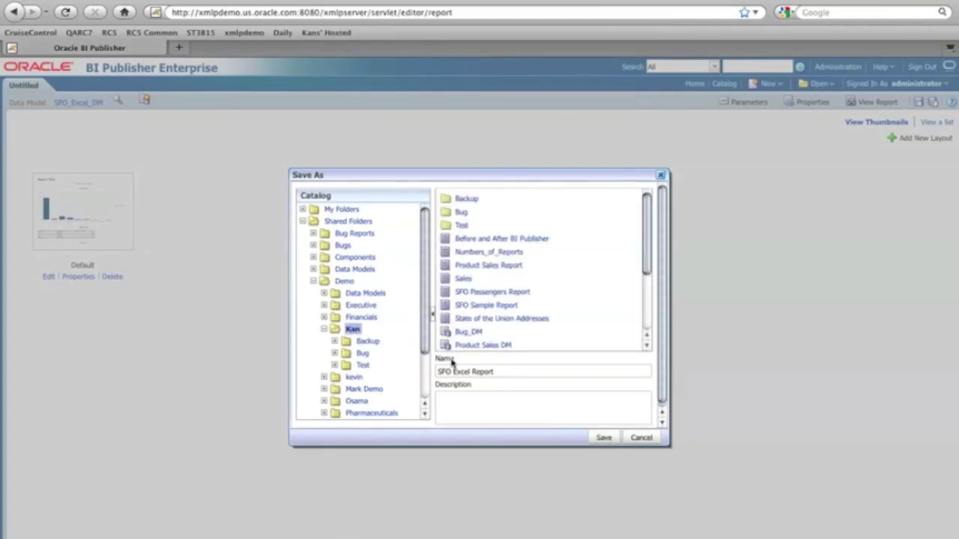
pyautogui.click(603, 438)
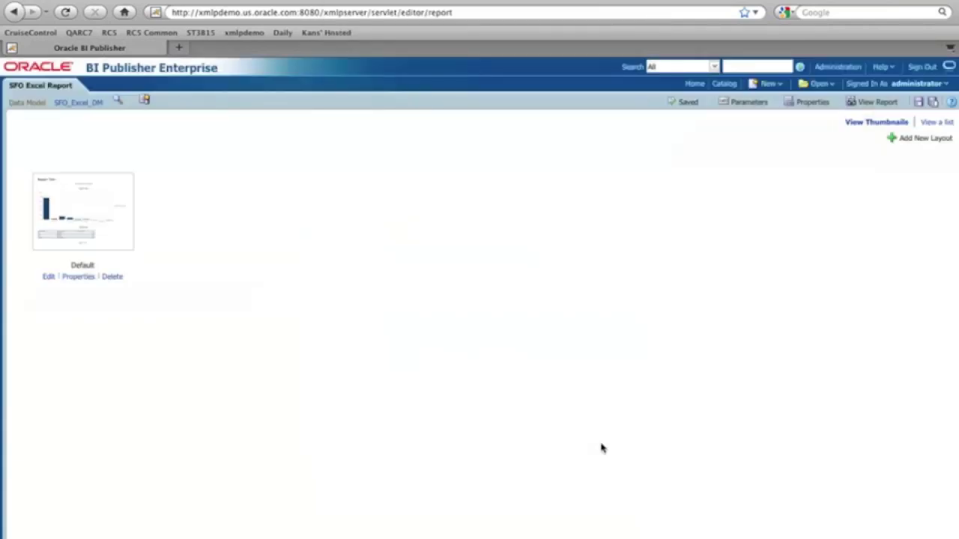
pyautogui.click(870, 105)
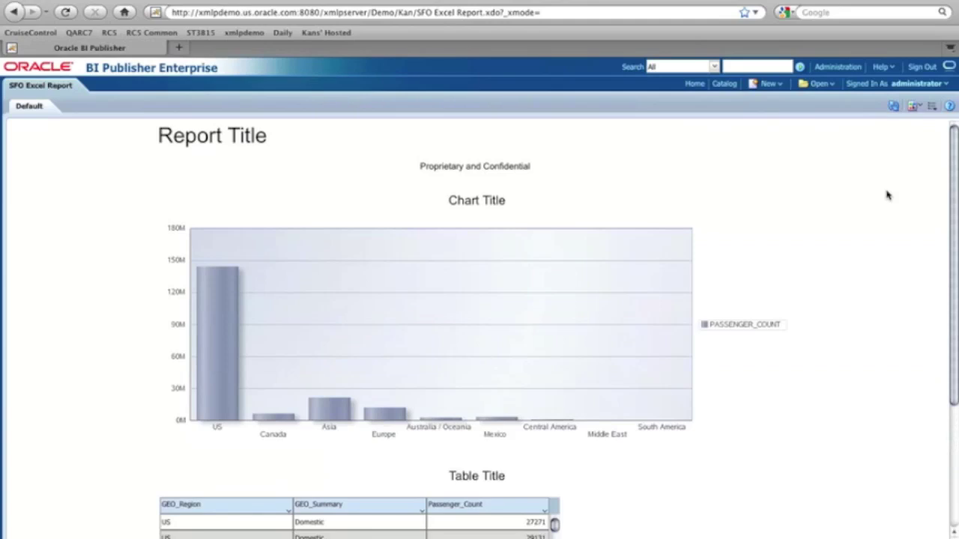
# Scroll through the SFO Excel Report to inspect its region bar chart and table.
pyautogui.scroll(-3, 886, 194)
pyautogui.scroll(3, 886, 195)
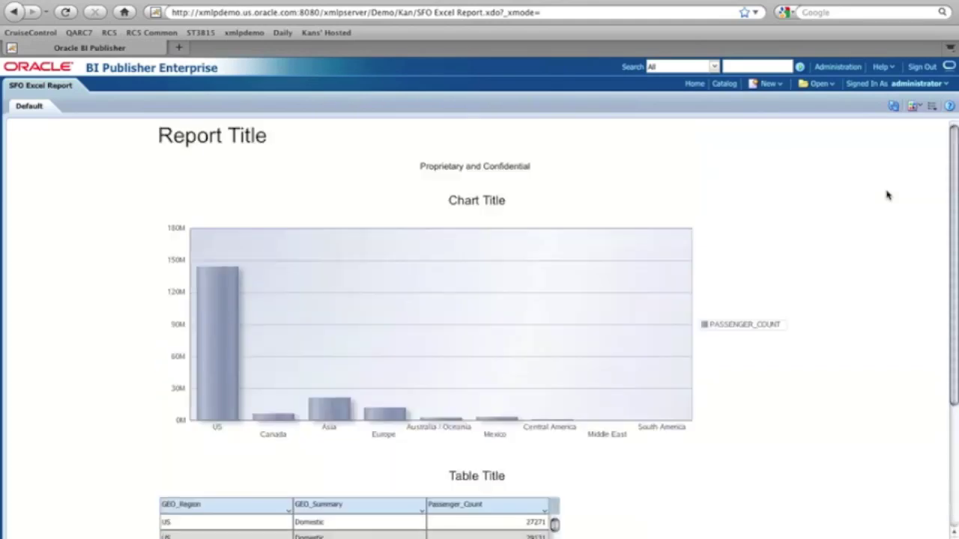